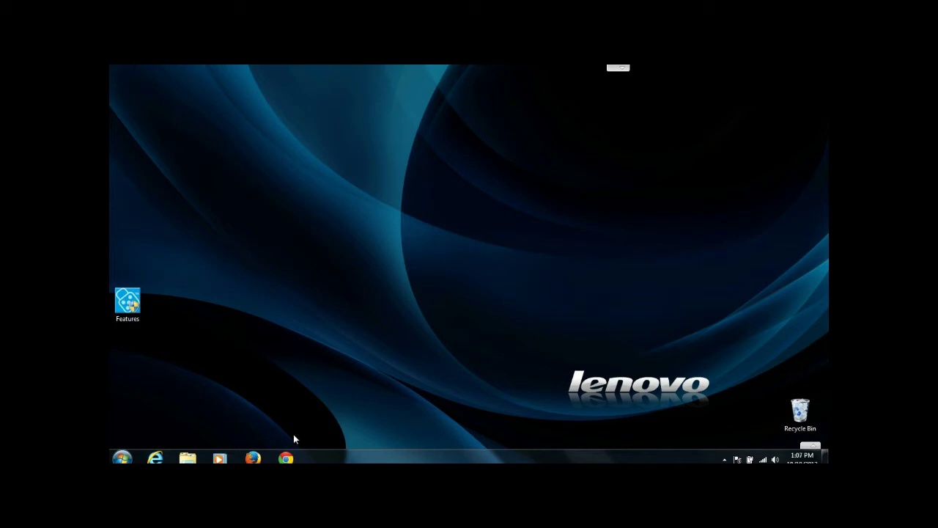
- In Firefox, rerun the 'gold tasks' search, try the GoldTasks result, and open GamBlock's Send Report form
click(253, 458)
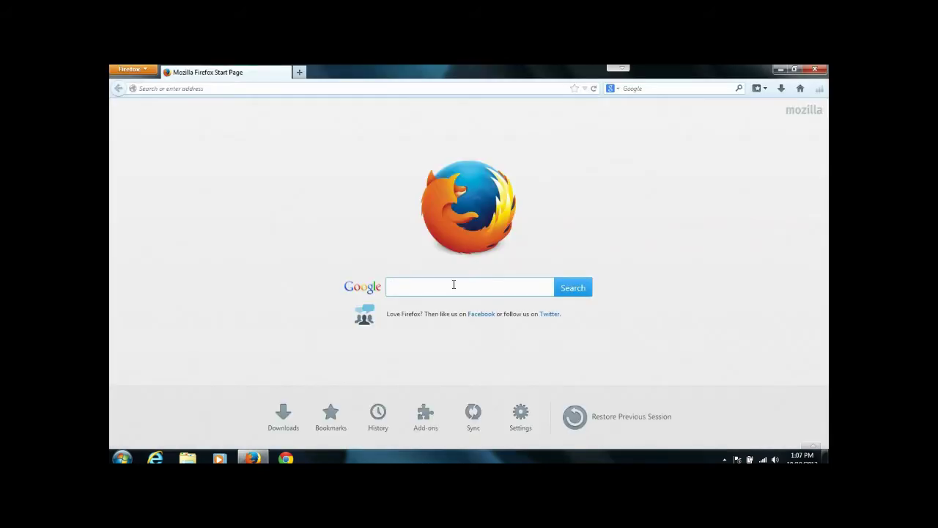
click(453, 284)
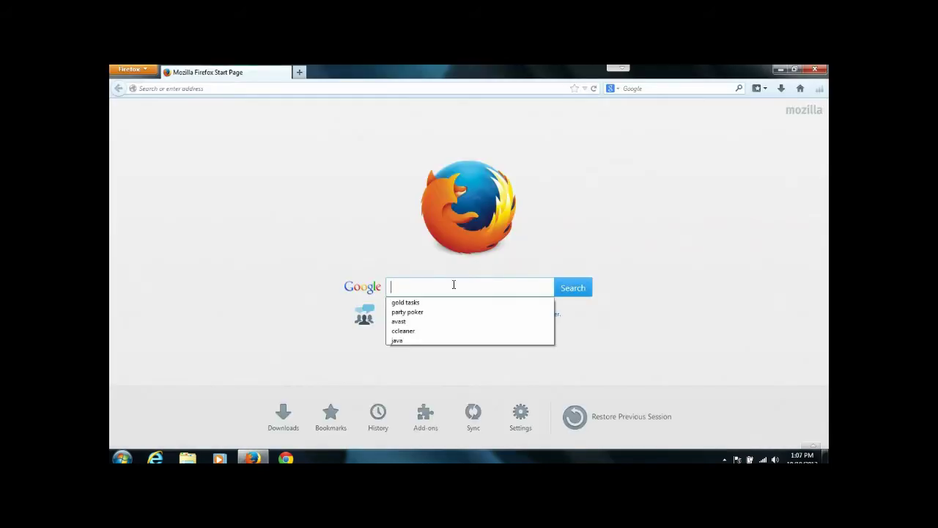
click(416, 303)
click(562, 294)
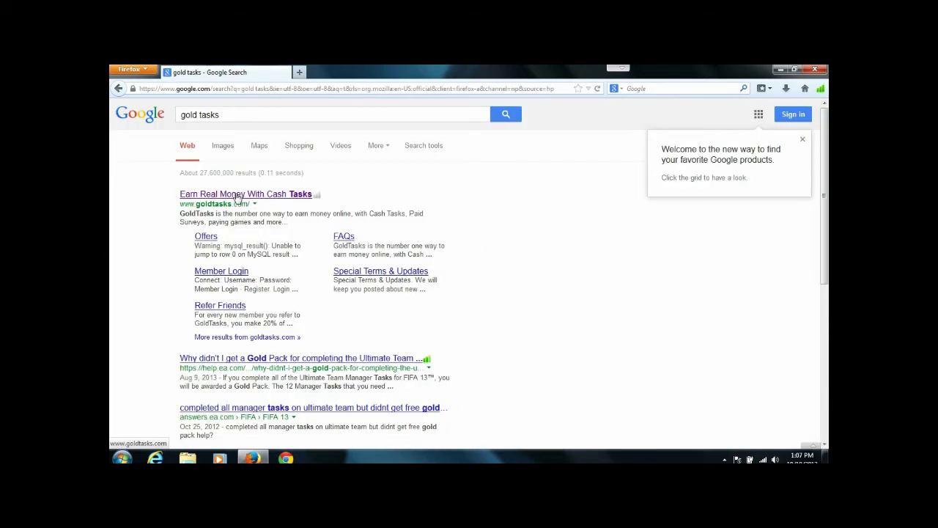
click(236, 195)
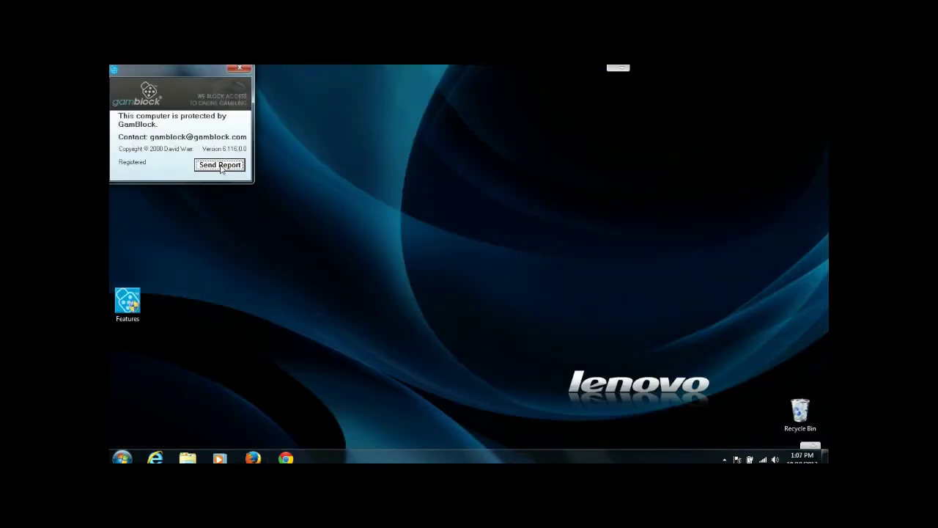
click(221, 167)
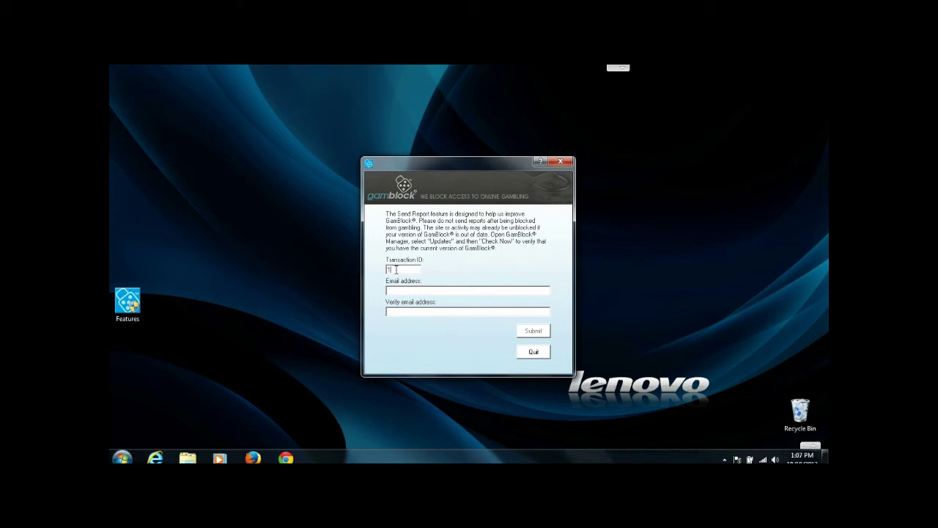
- Enter the transaction ID and the e-mail address in both e-mail fields, then submit the report
text(1111111111)
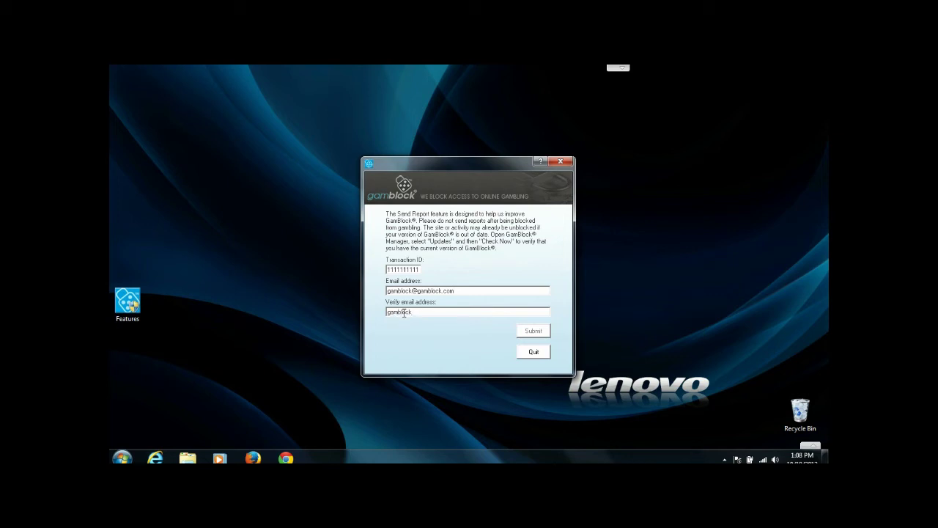
click(534, 332)
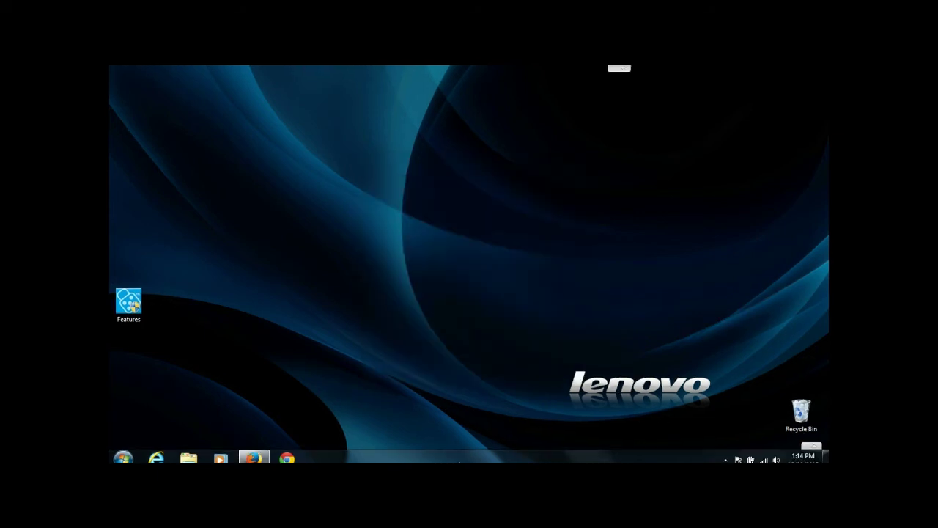
- Bring Firefox back, scroll GamBlock's reply e-mail, and follow its Install.exe download link
click(253, 458)
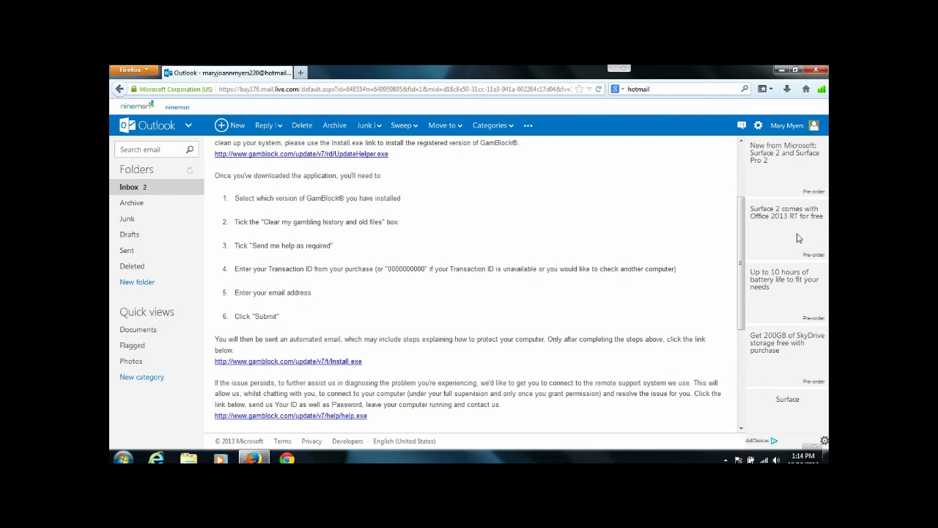
scroll(741, 228, up, 3)
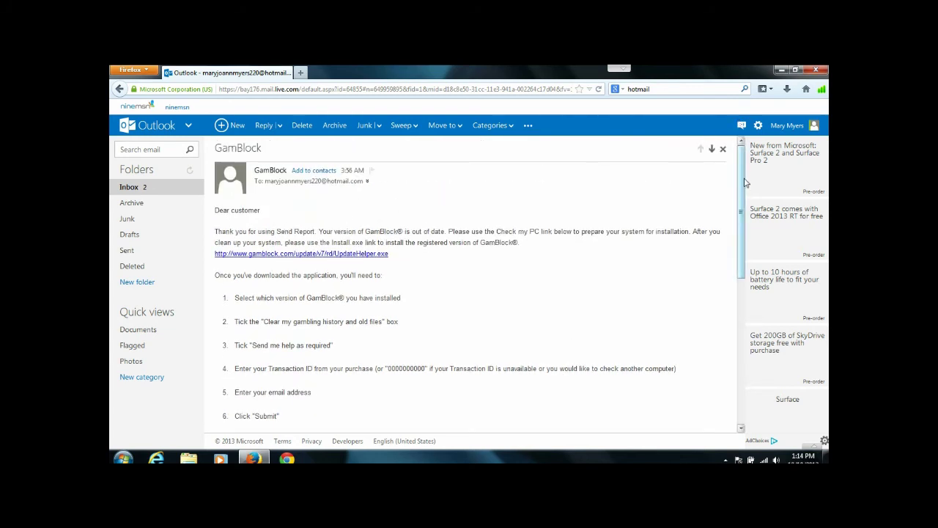
drag(745, 181, 735, 249)
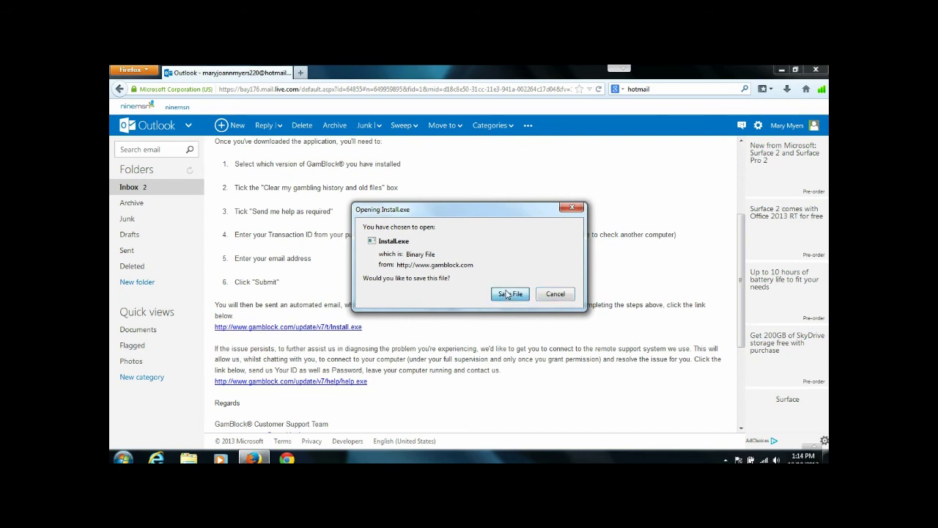
- Save and run Install.exe, approve the UAC prompt, extract the GamBlock Titanium update, and close Firefox
click(571, 208)
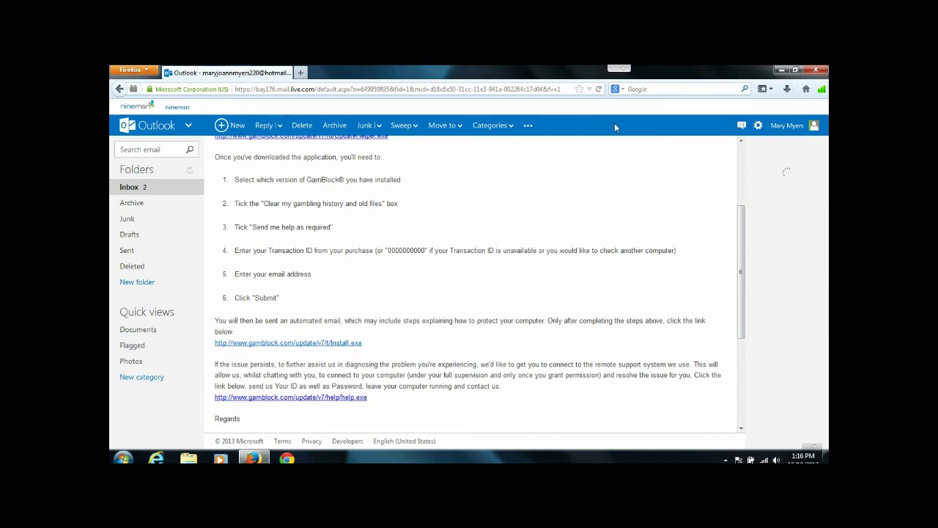
click(614, 124)
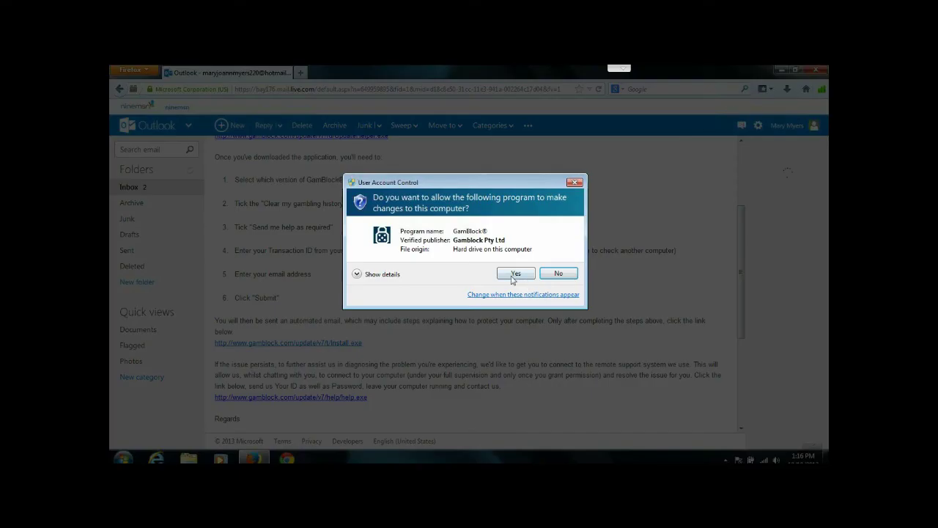
click(514, 274)
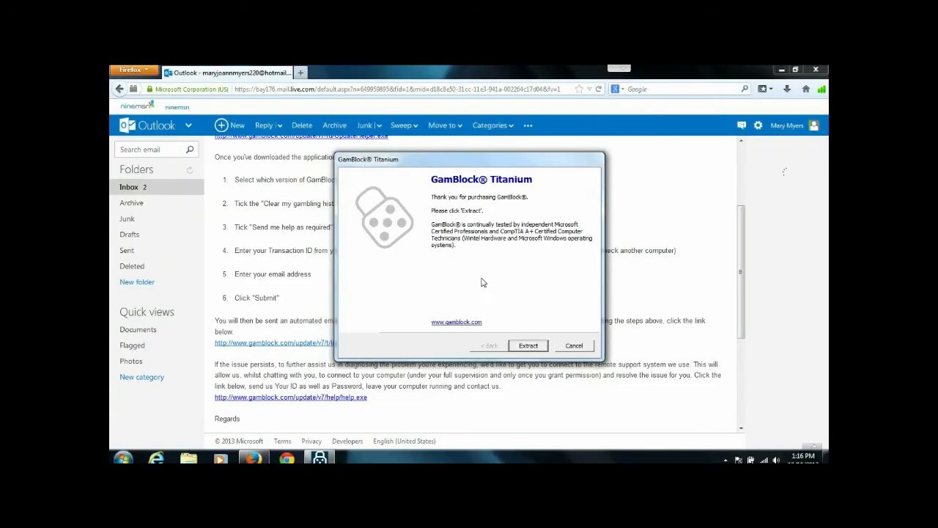
click(536, 349)
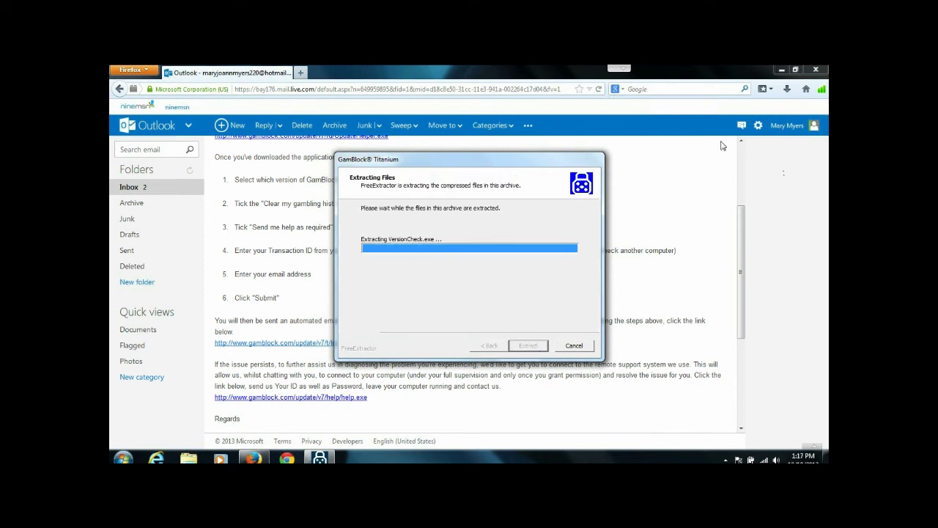
click(819, 70)
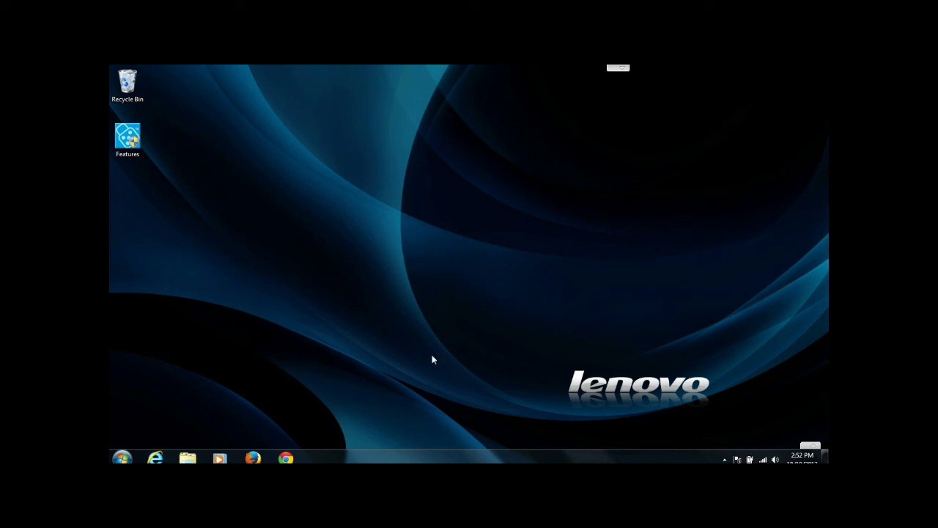
- Reopen Firefox, rerun the 'gold tasks' search, and scroll through the now-unblocked goldtasks.com page
click(255, 458)
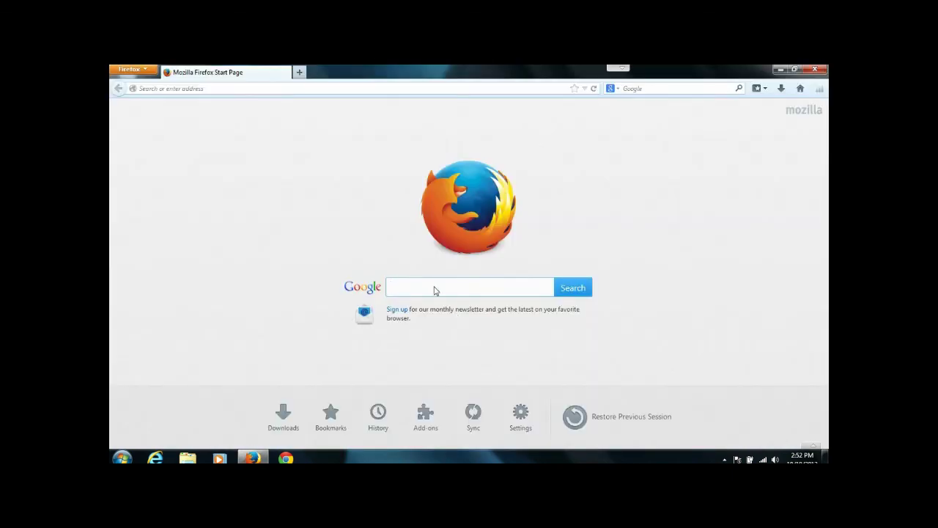
click(431, 283)
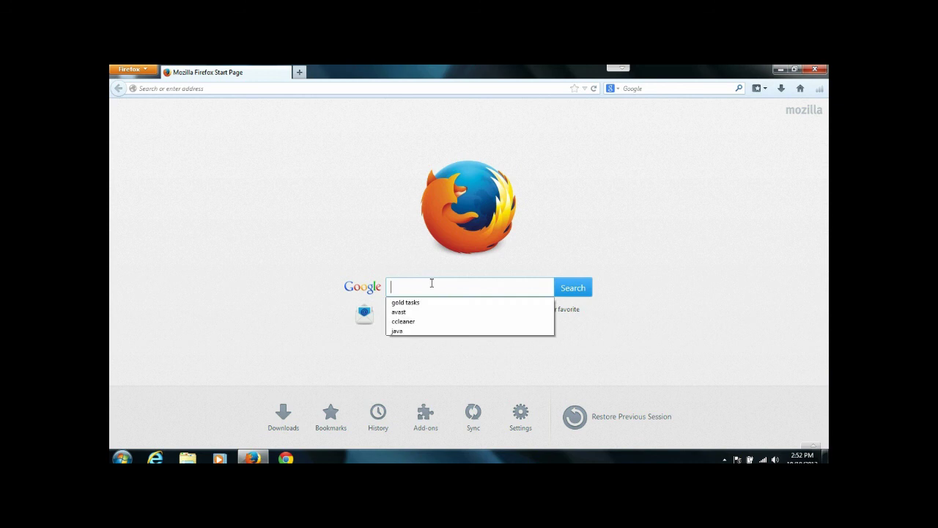
click(411, 303)
click(574, 287)
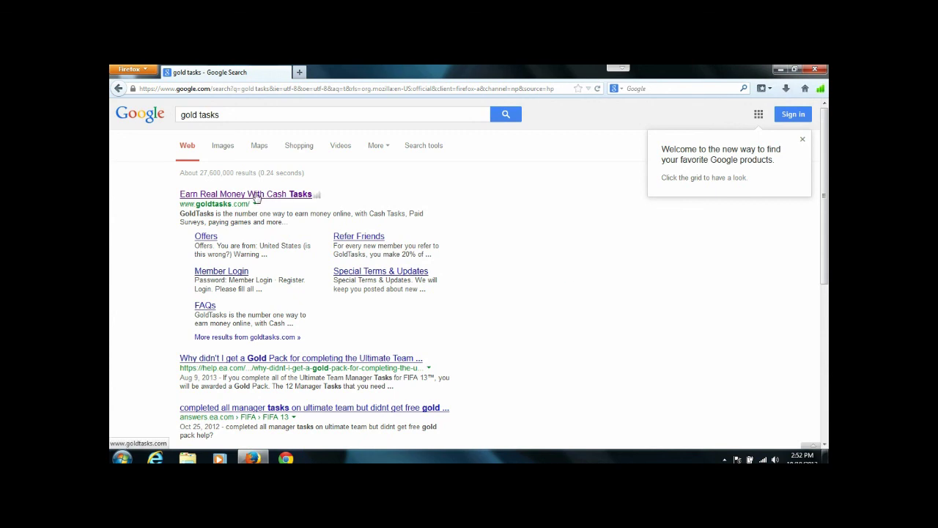
click(256, 196)
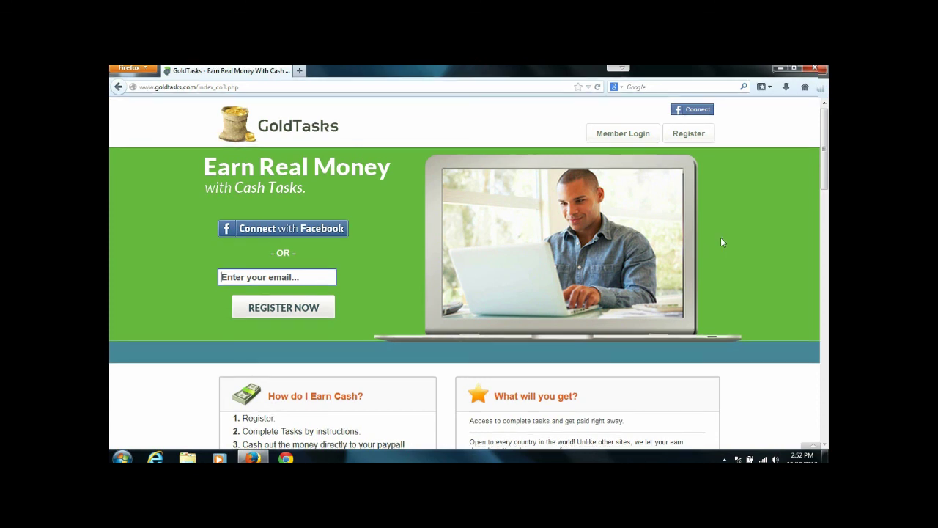
scroll(722, 241, down, 5)
scroll(722, 241, down, 3)
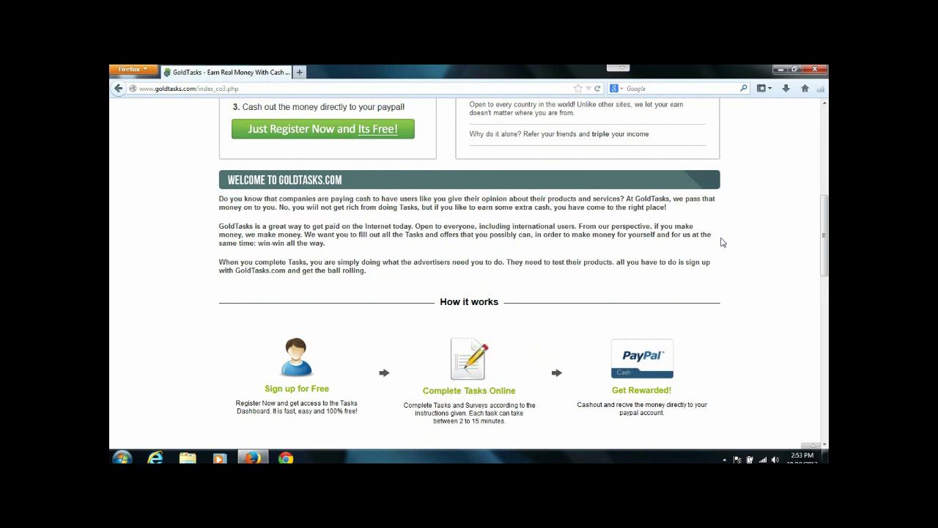
scroll(721, 242, up, 3)
scroll(721, 242, down, 3)
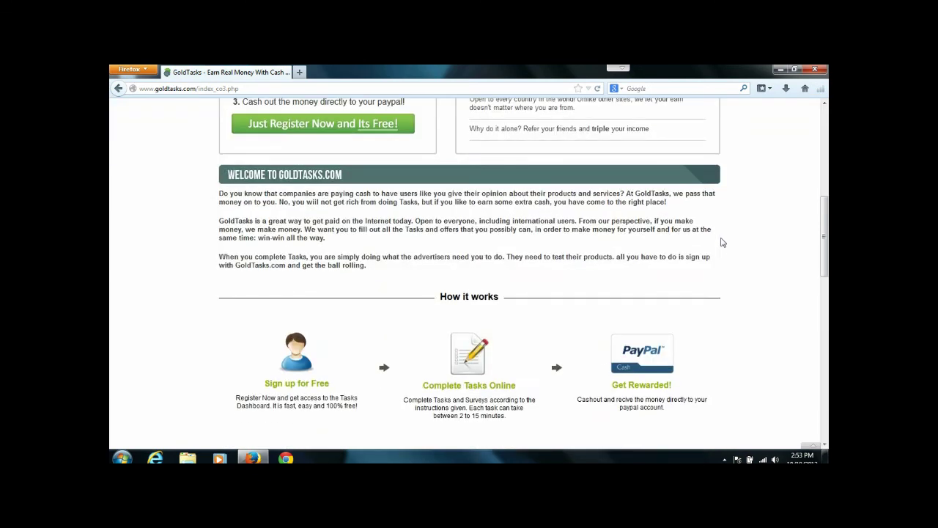
scroll(722, 241, down, 3)
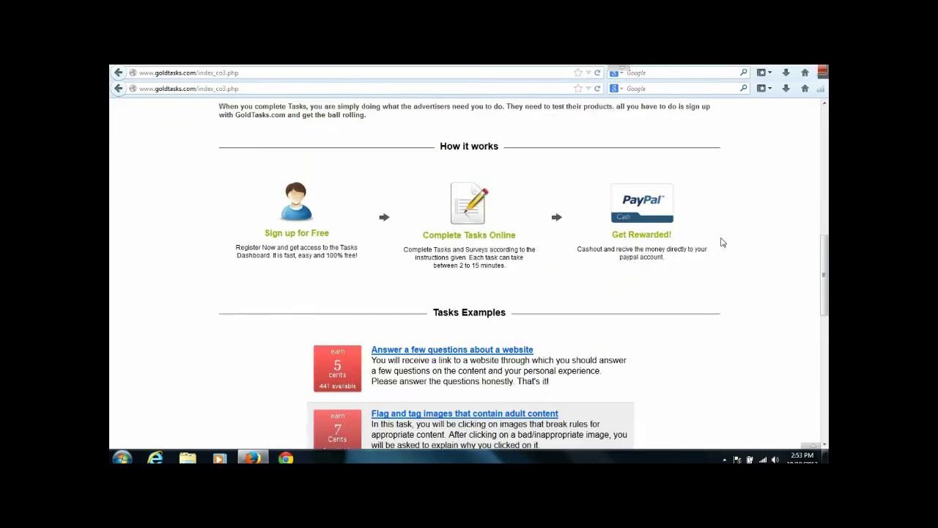
scroll(722, 241, up, 4)
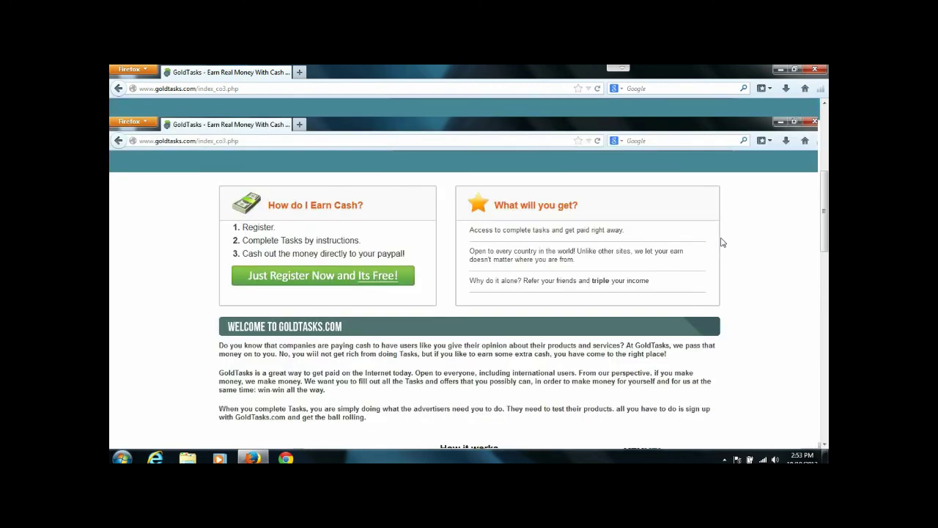